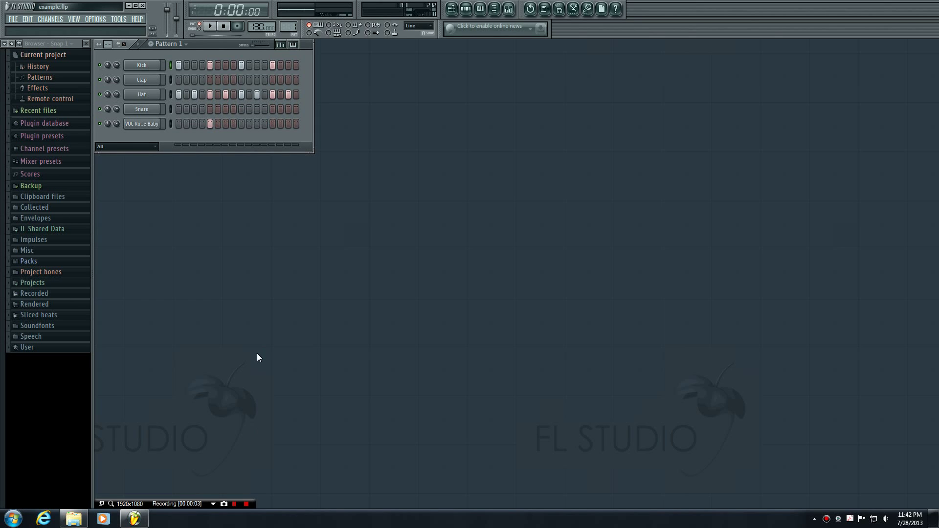
Step: Show the per-step pitch editors for the Clap, then hide them again
left_click(293, 45)
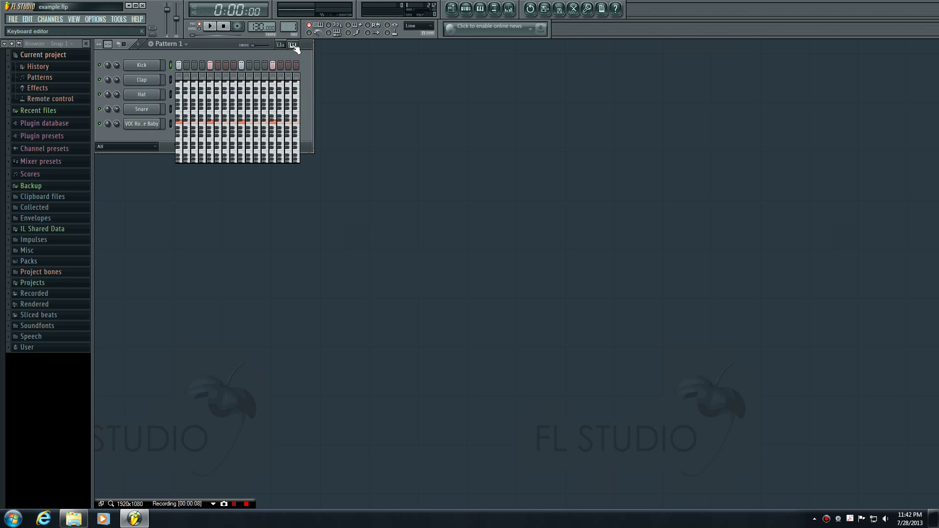
left_click(294, 45)
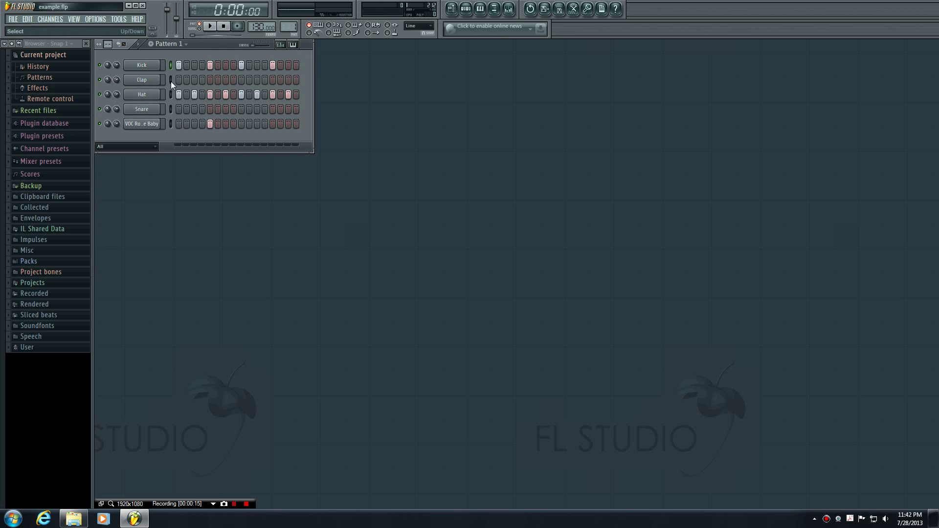
Step: Fill the Clap on every fourth step, solo it, and briefly play the pattern
right_click(139, 81)
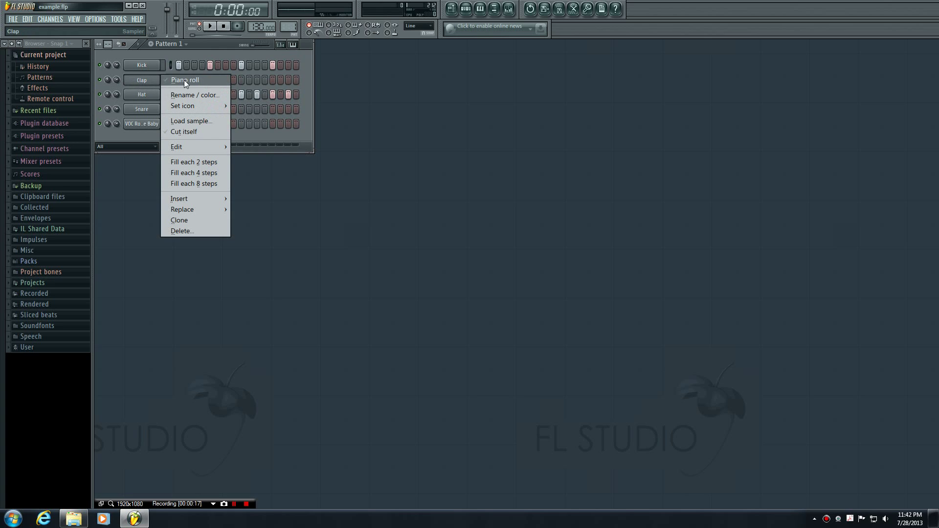
left_click(192, 173)
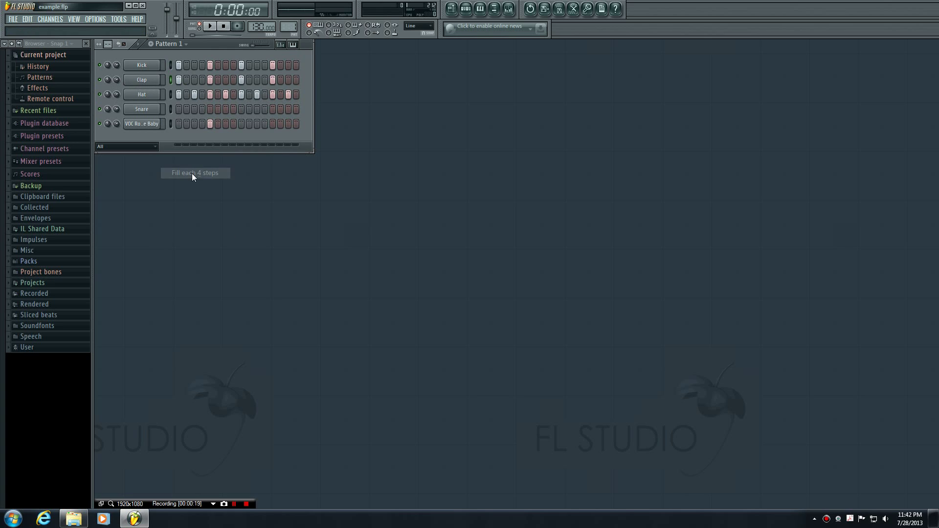
right_click(99, 80)
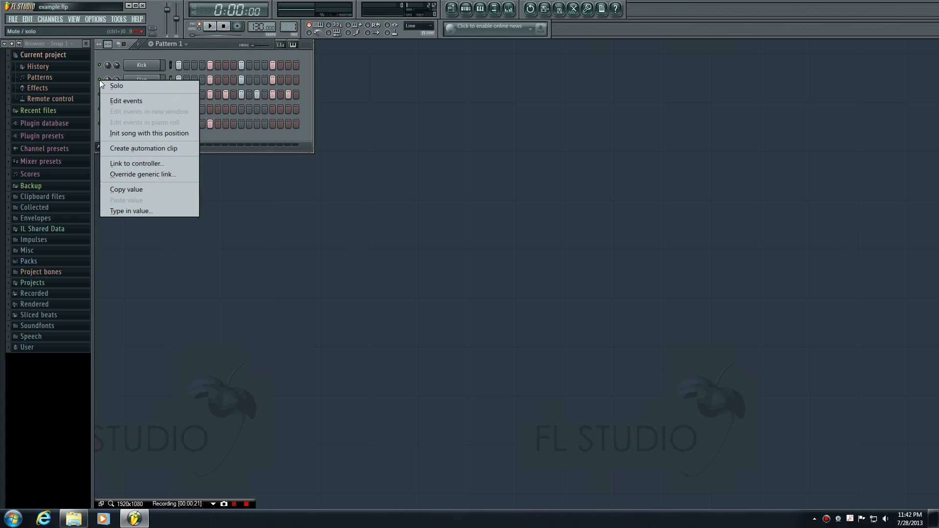
left_click(114, 86)
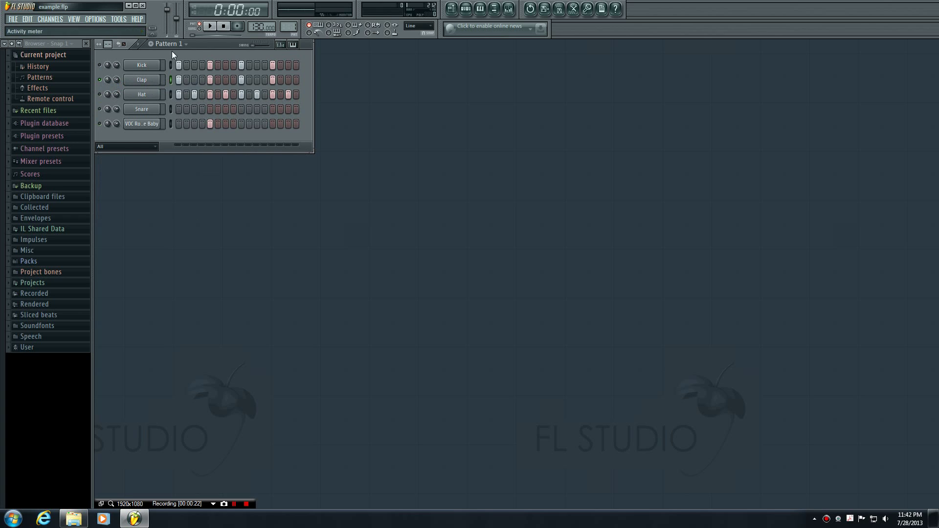
left_click(141, 46)
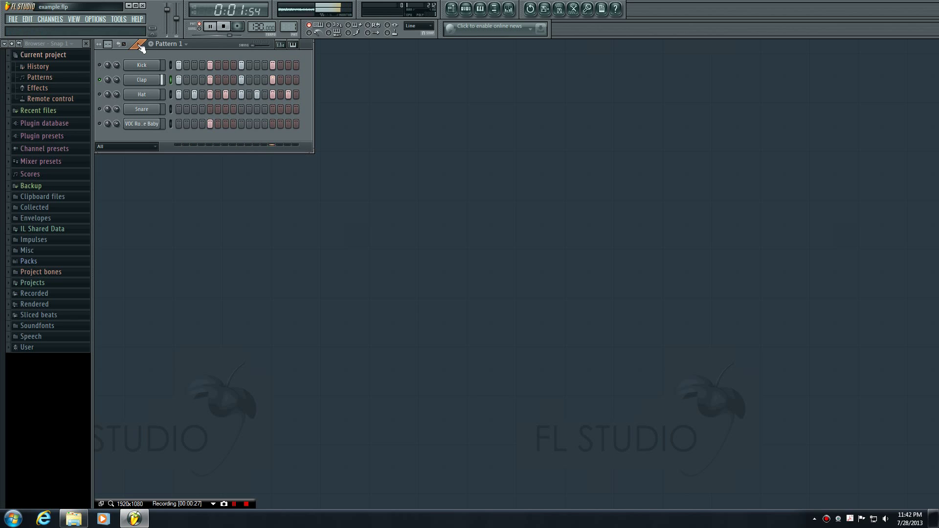
left_click(140, 46)
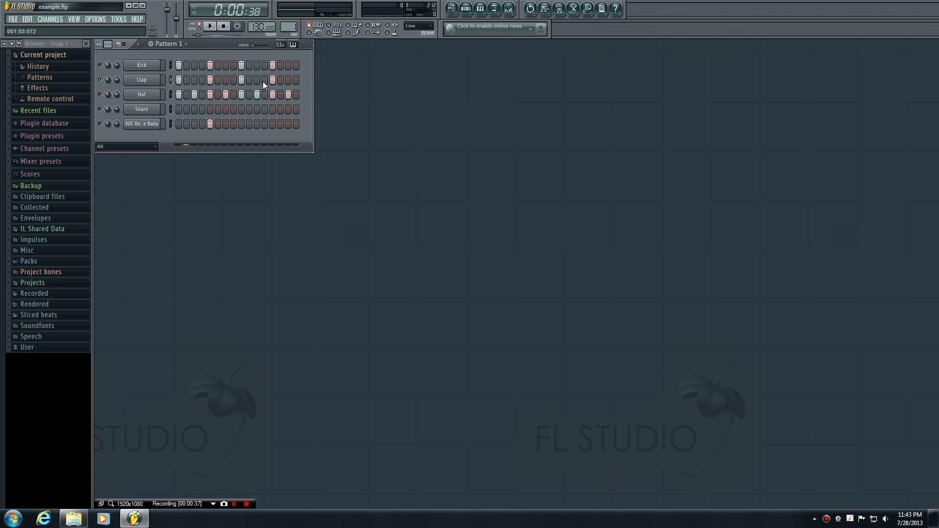
Step: Enable the Keyboard editor and look through the Kick, Hat and vocal pitches, ending on Clap
left_click(295, 47)
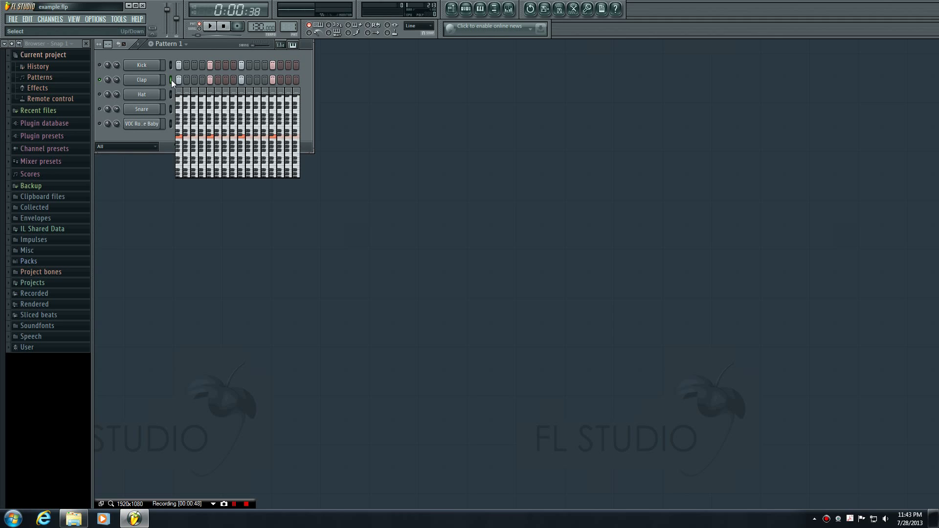
left_click(100, 80)
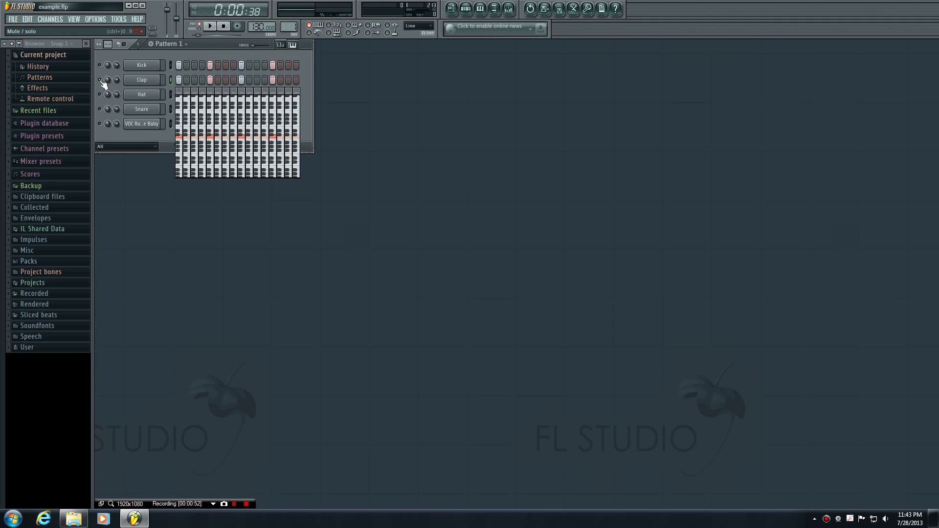
left_click(172, 64)
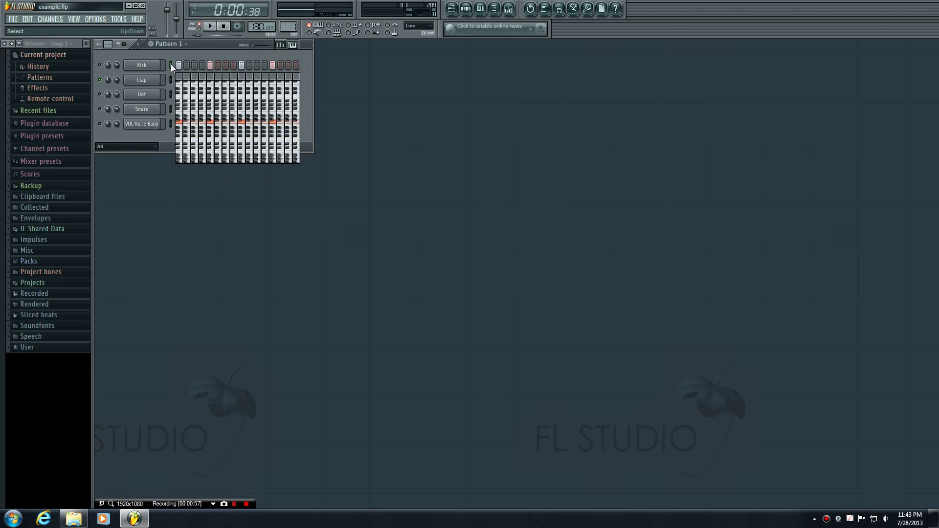
left_click(171, 95)
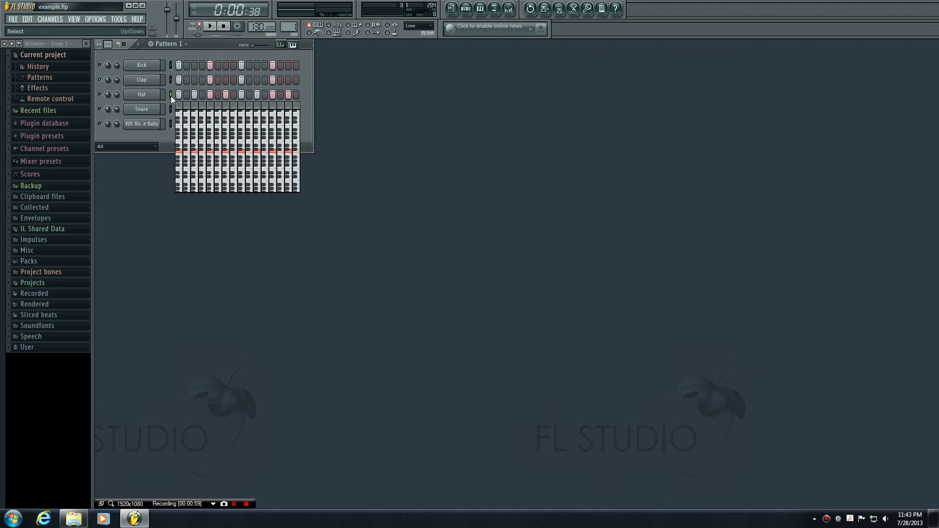
left_click(171, 124)
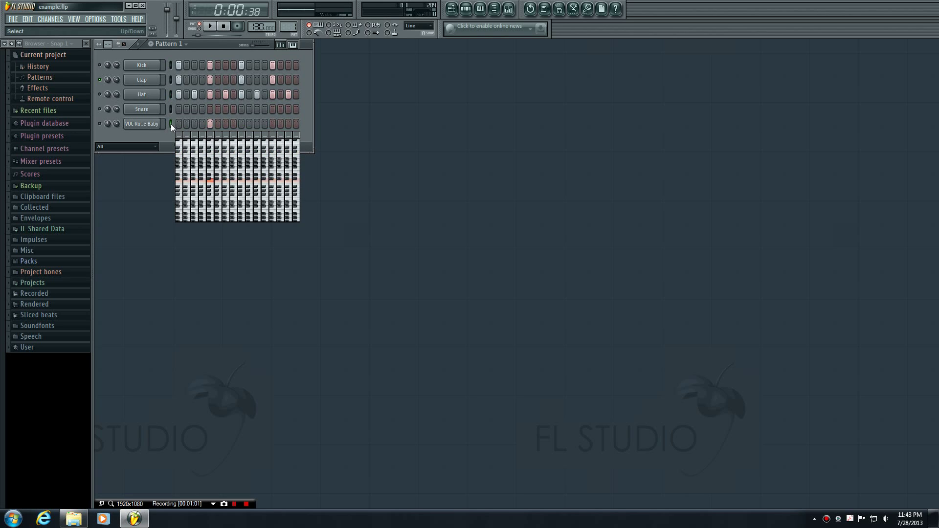
left_click(171, 81)
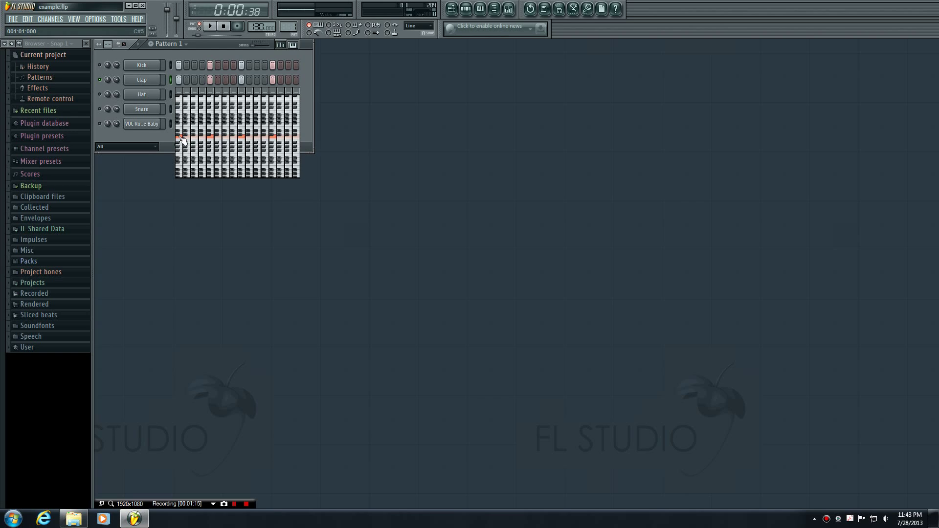
Step: Set the Clap's first step to C5, and toggle steps 3 and 11 on and off
mouse_move(183, 138)
left_mouse_down()
mouse_move(185, 117)
mouse_move(184, 168)
left_mouse_up()
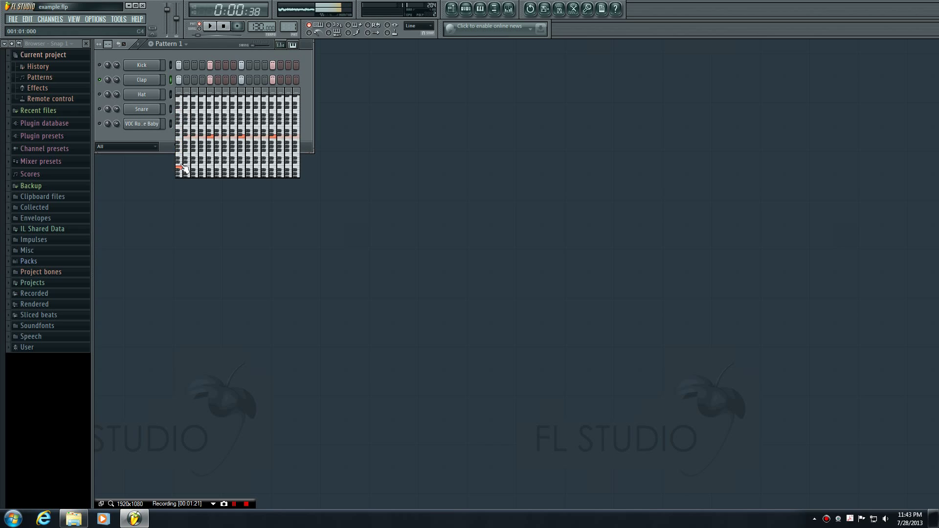
left_click(183, 139)
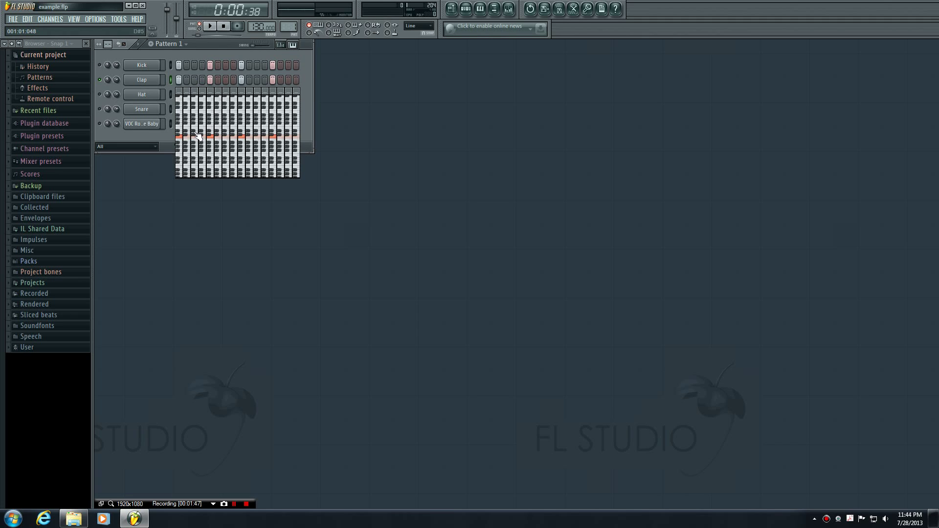
left_click(194, 80)
left_click(195, 79)
left_click(256, 80)
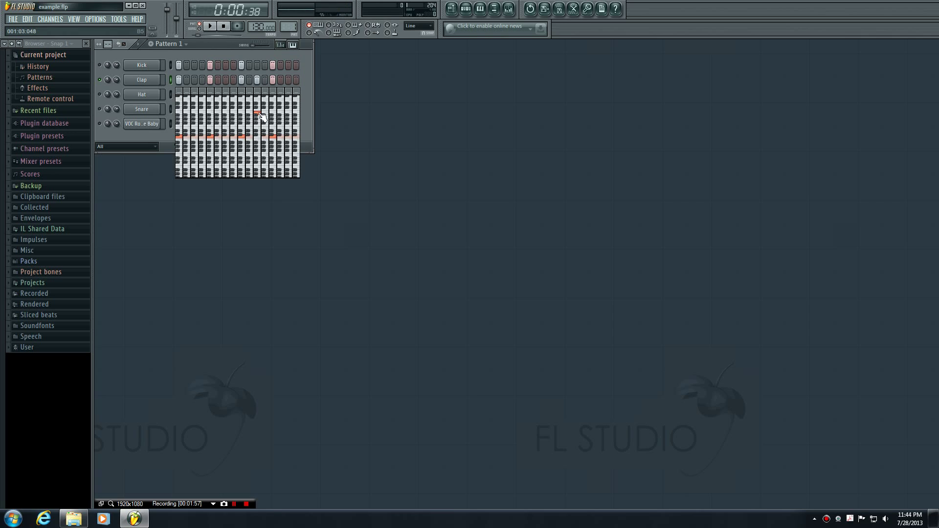
left_click(258, 80)
Step: Fill the Clap every second step and repitch its notes: A#5, D6, higher middle notes, lower last three
right_click(155, 80)
left_click(191, 163)
left_click(195, 128)
left_click(211, 116)
left_click(226, 100)
left_click(242, 108)
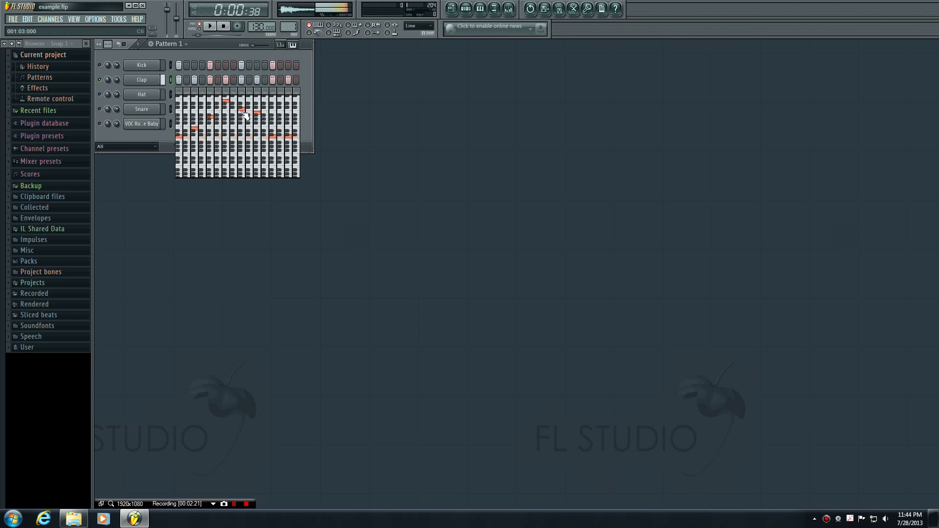
left_click(258, 140)
left_click(272, 152)
left_click(288, 170)
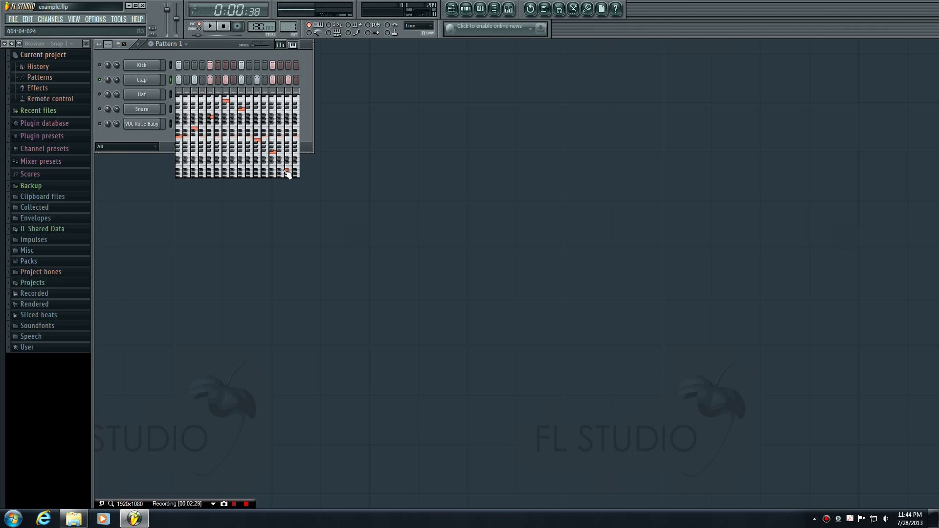
Step: Stop, then play and pause the pattern to hear the varied clap line
left_click(225, 27)
key("space")
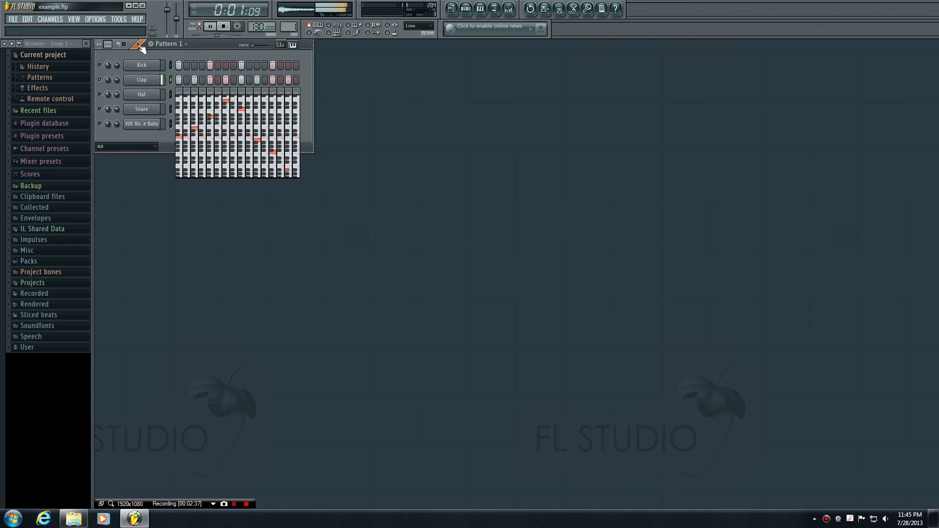
key("space")
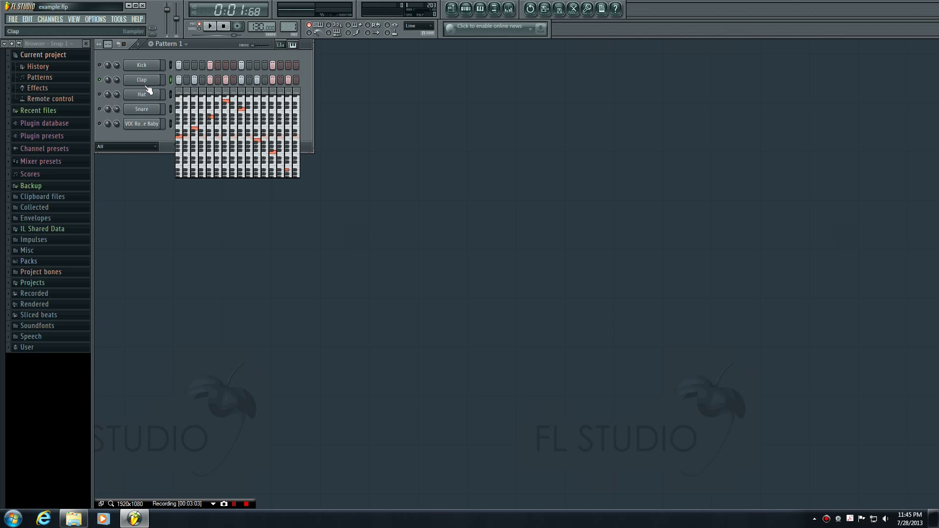
Step: Draw a steadily ascending pitch line across every Clap step
left_click(234, 504)
left_click(234, 504)
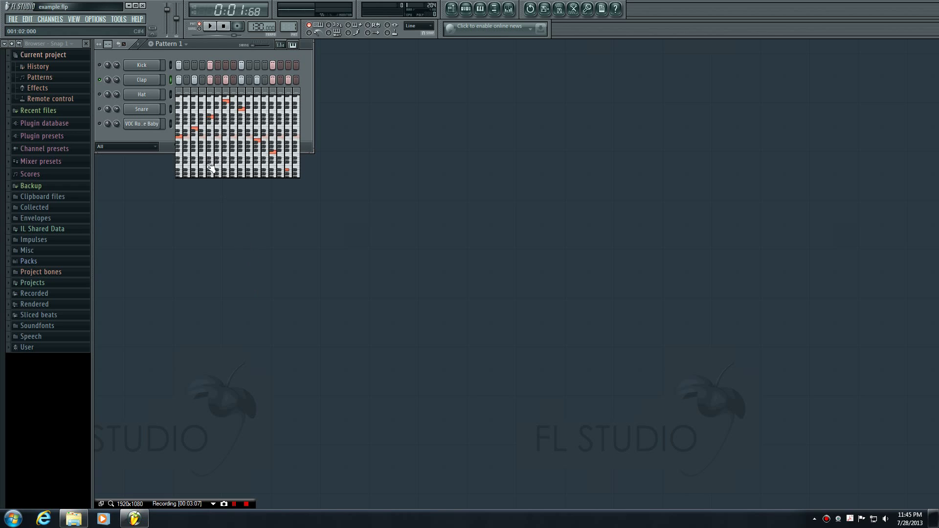
mouse_move(180, 164)
left_mouse_down()
mouse_move(237, 152)
mouse_move(292, 120)
left_mouse_up()
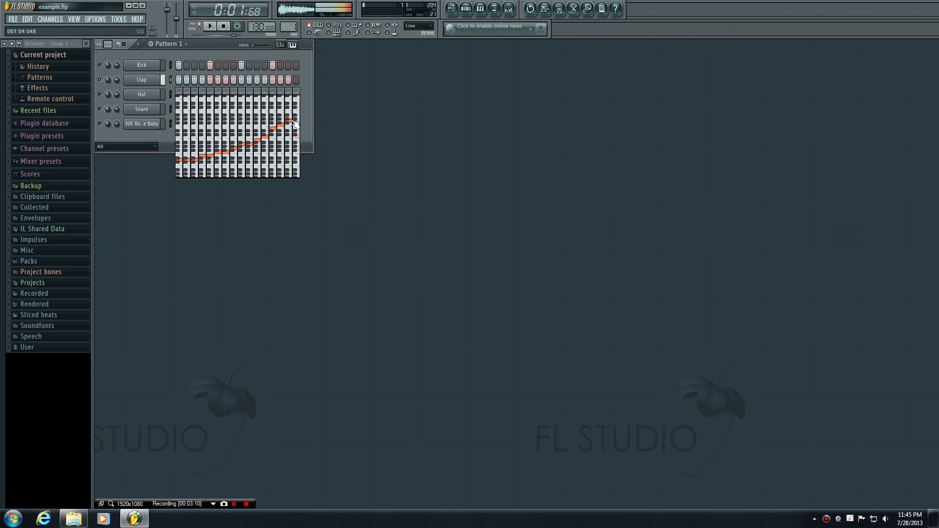
Step: Solo and select the Kick, preview playback, then paint a rising pitch curve across its steps
right_click(99, 65)
left_click(117, 71)
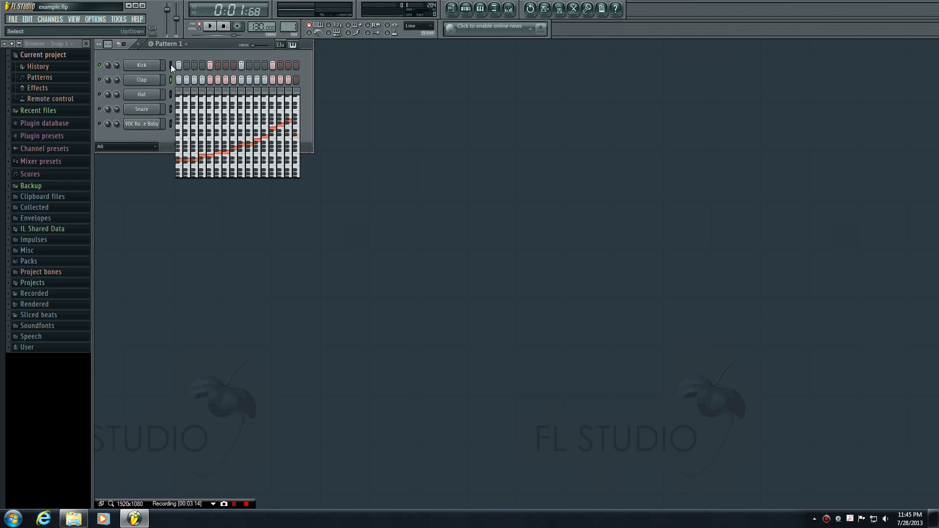
left_click(171, 65)
key("space")
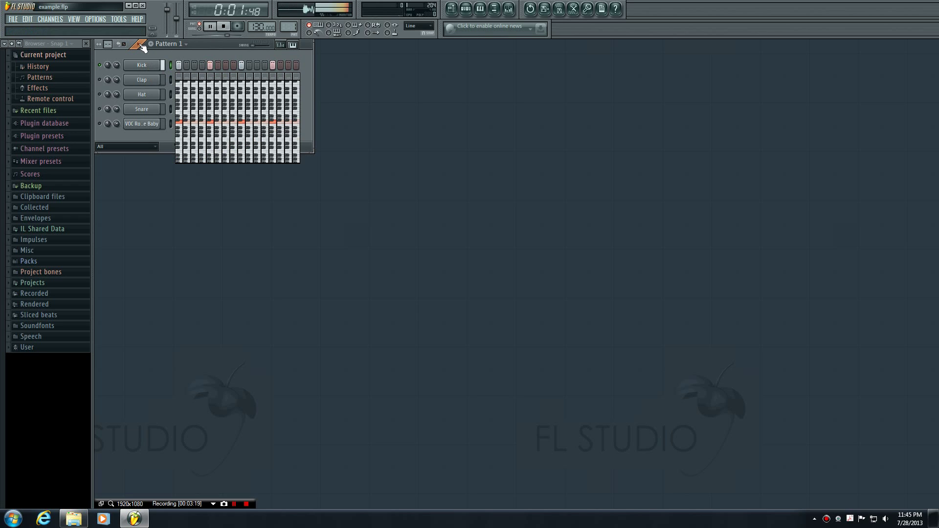
key("ctrl+space")
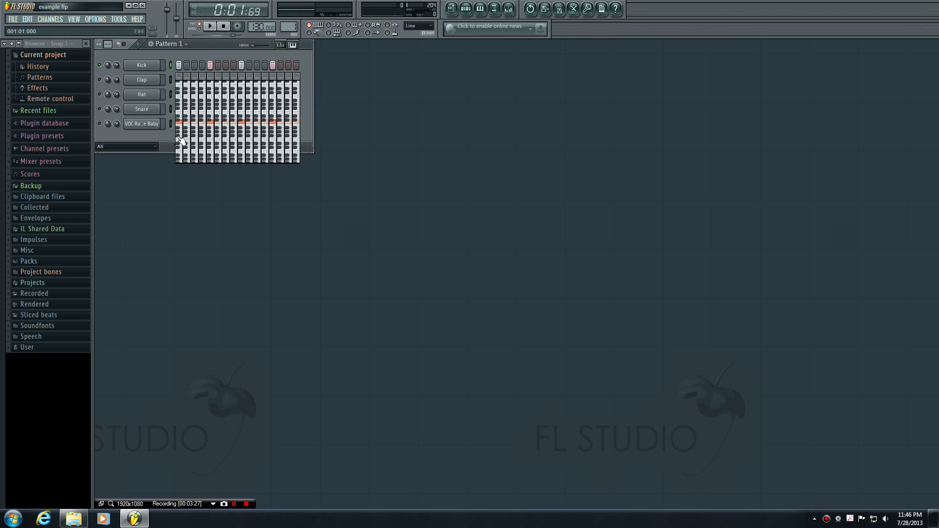
mouse_move(180, 144)
left_mouse_down()
mouse_move(243, 130)
mouse_move(304, 98)
left_mouse_up()
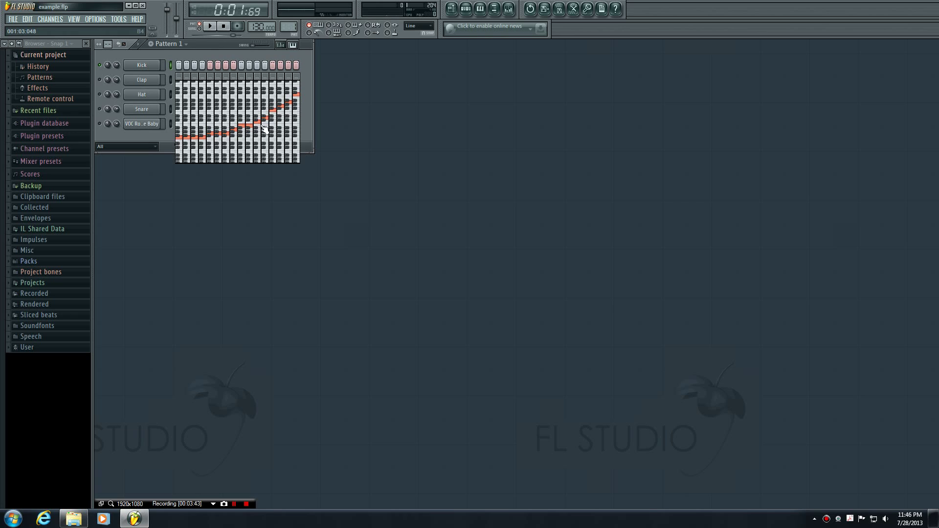
left_click(211, 29)
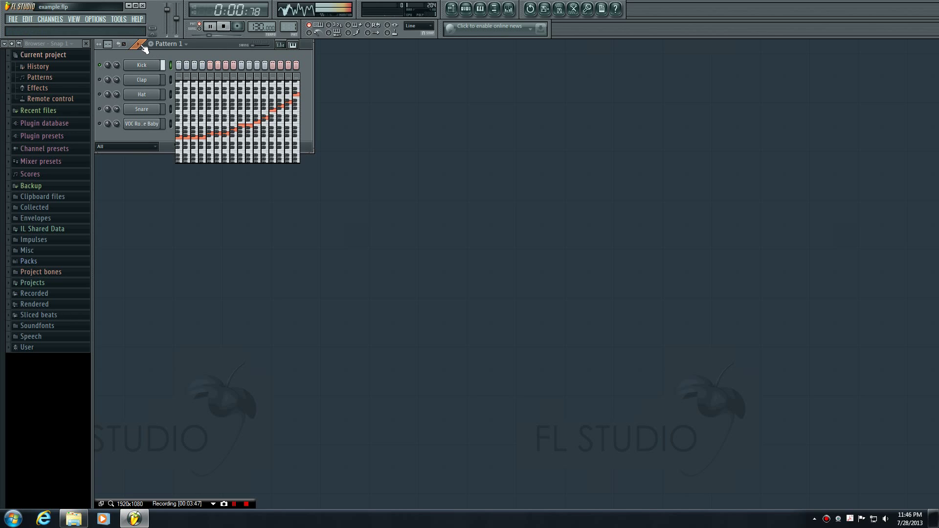
left_click(223, 27)
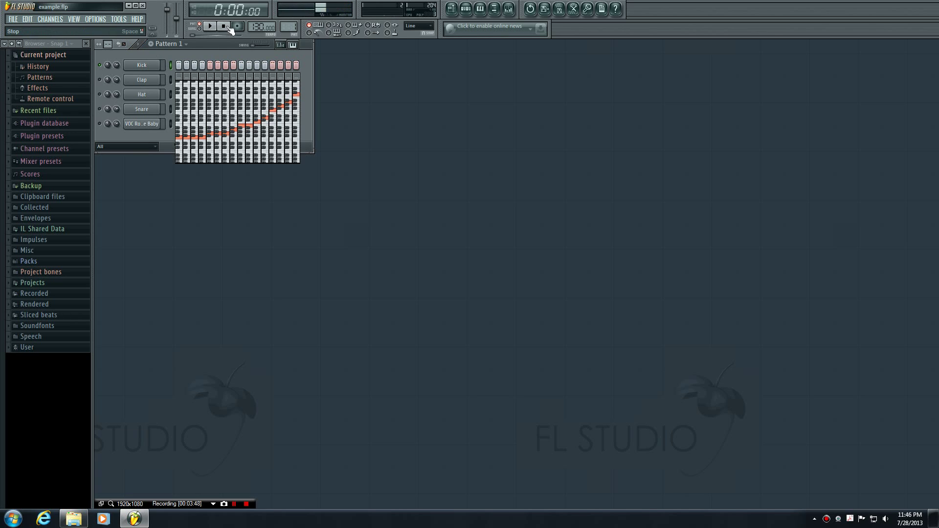
left_click(140, 47)
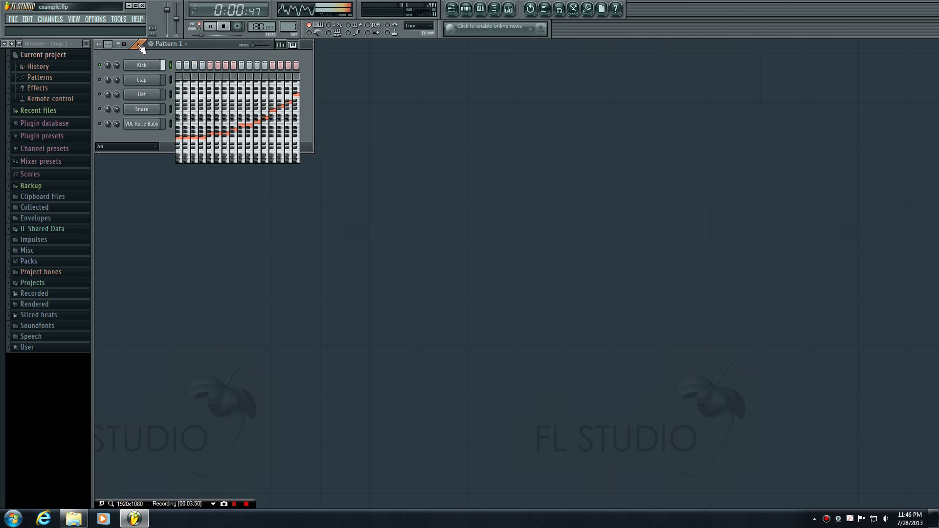
left_click(224, 27)
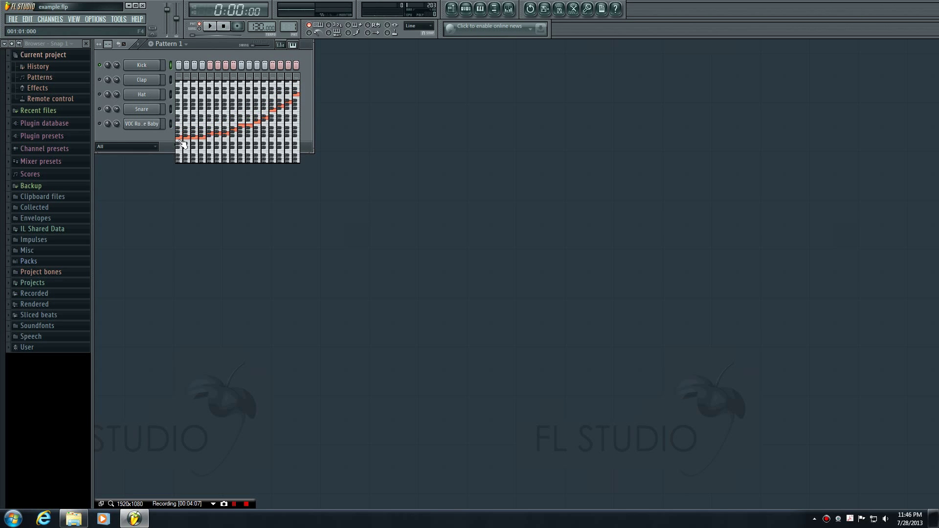
Step: Lower the Kick's first steps, shift the pitch curve up, then play and stop the pattern
left_click_drag(182, 143, 187, 149)
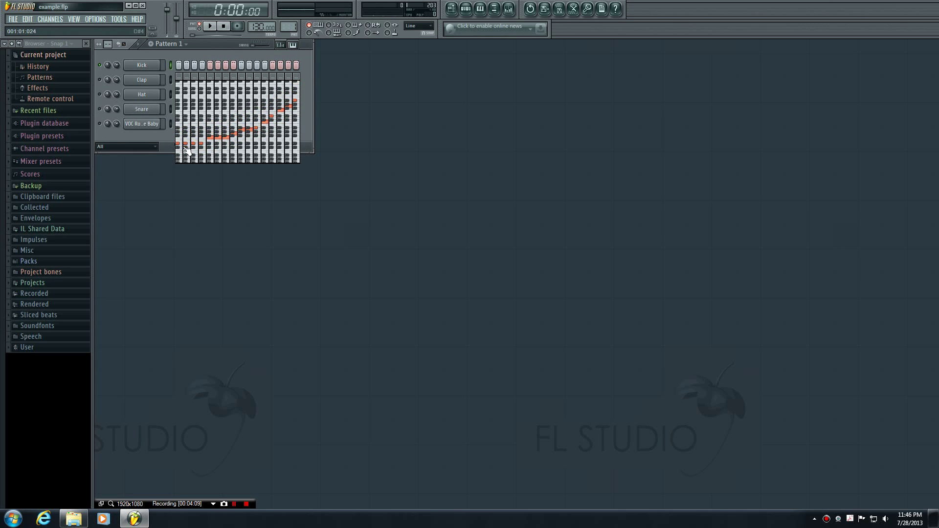
scroll(186, 149, "up", 3)
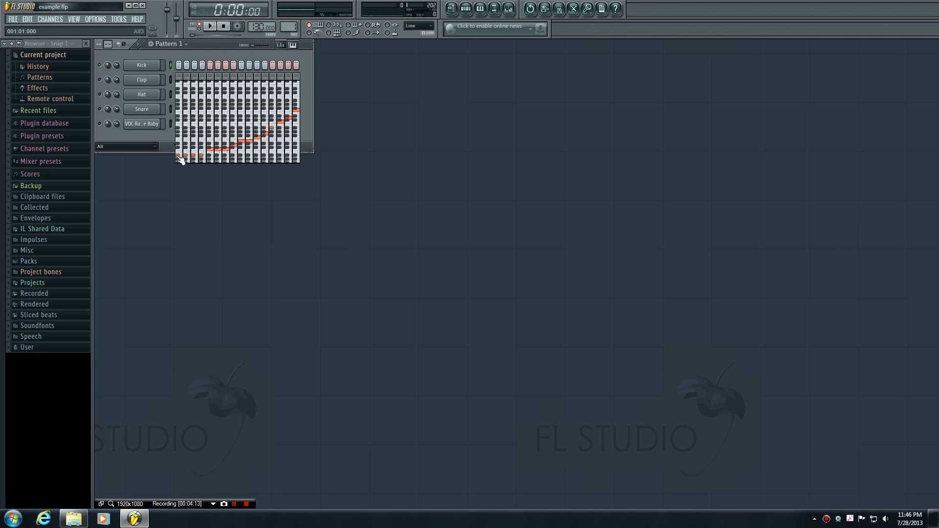
scroll(182, 151, "up", 7)
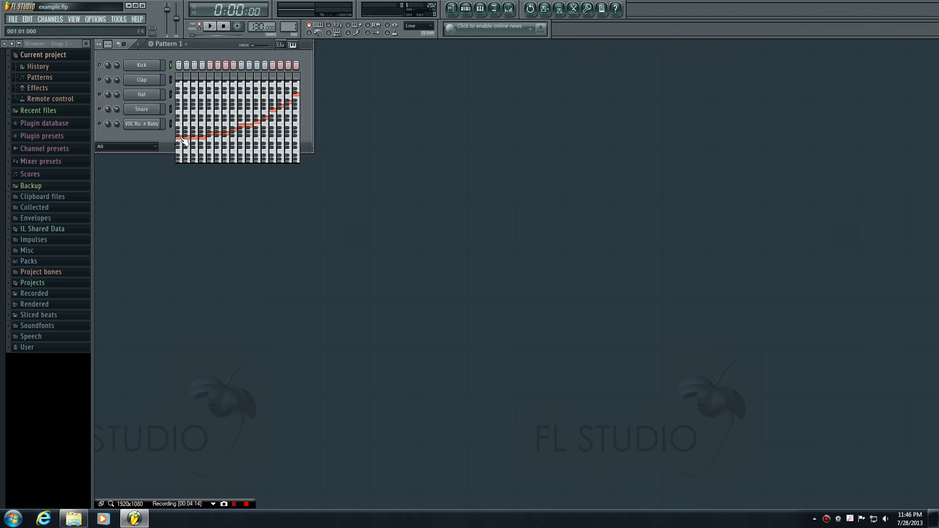
scroll(183, 140, "up", 8)
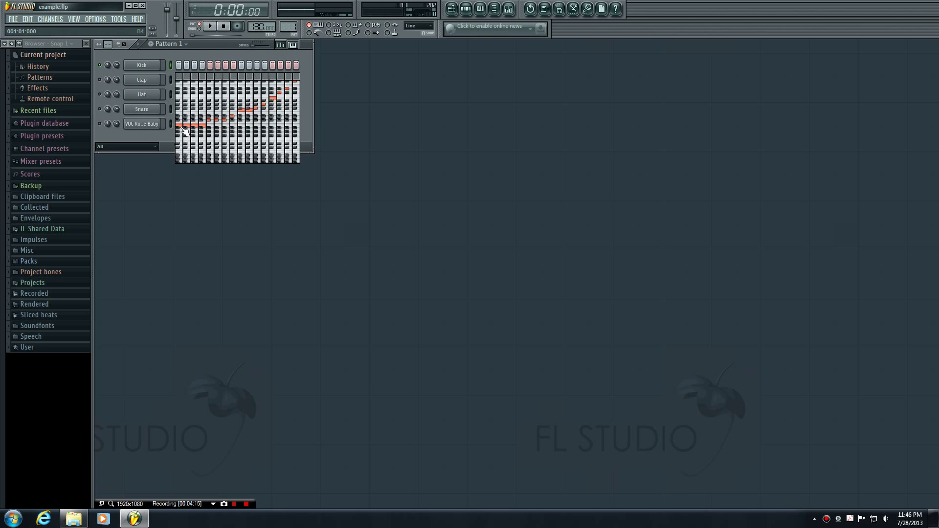
left_click(210, 26)
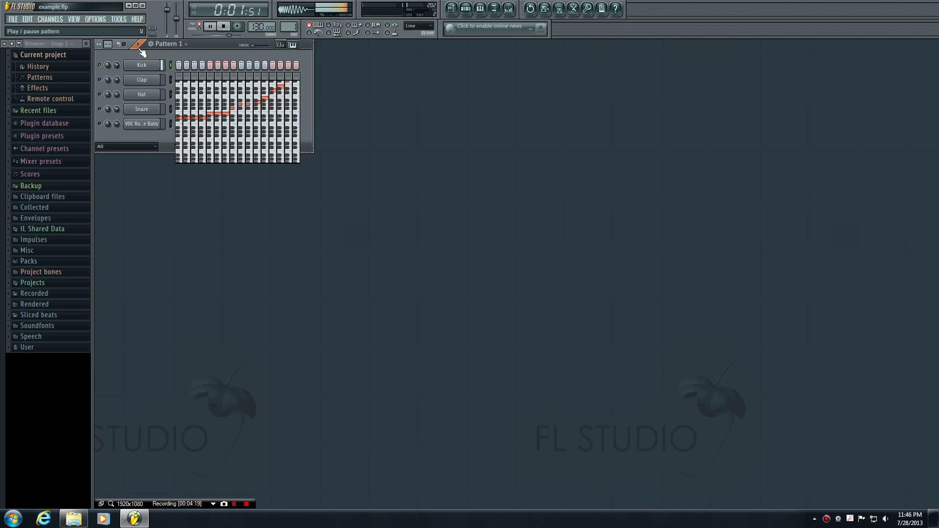
left_click(223, 26)
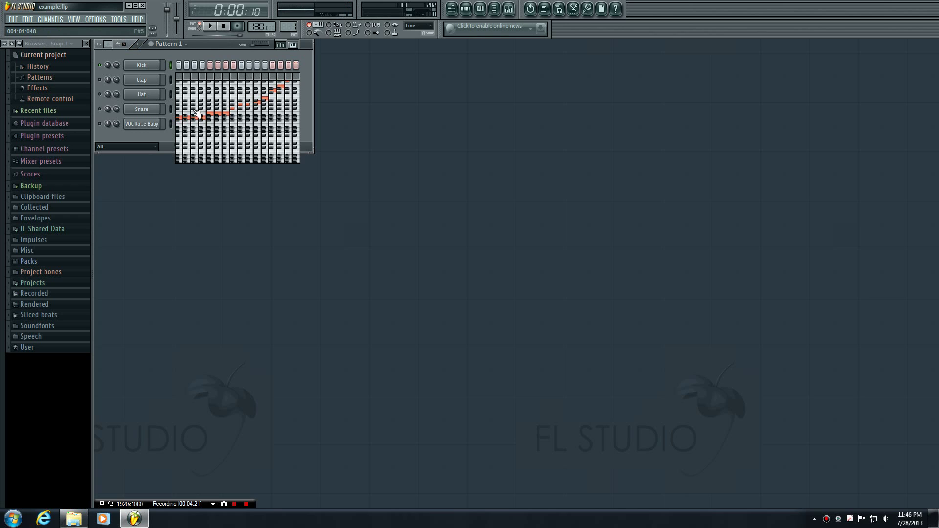
Step: Solo and select the vocal channel, turn off Clap's third step, and show Clap's pitch keyboard
right_click(100, 65)
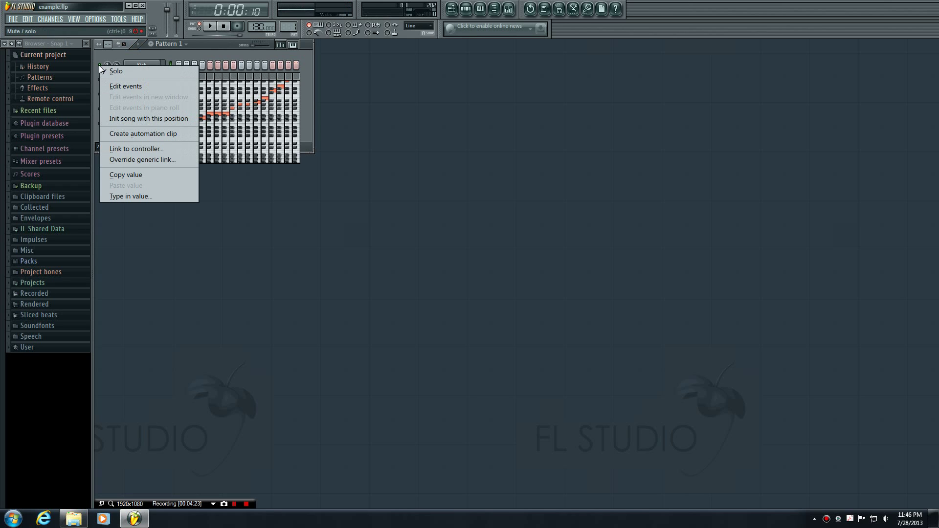
left_click(108, 70)
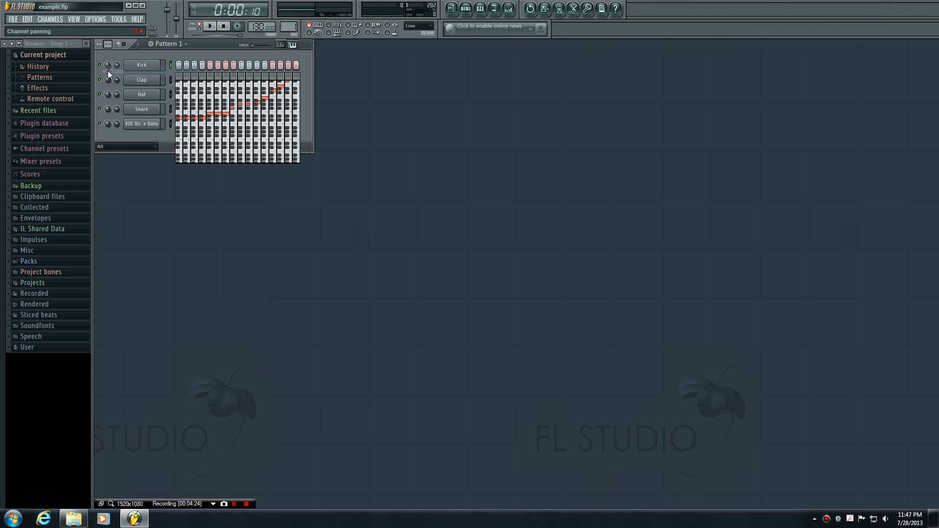
right_click(101, 123)
left_click(108, 129)
left_click(171, 126)
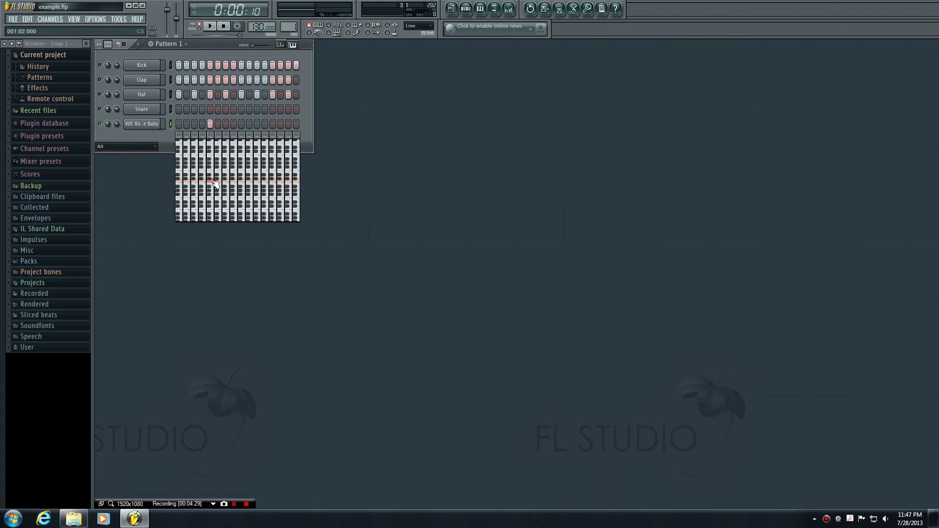
left_click(194, 80)
left_click(179, 79)
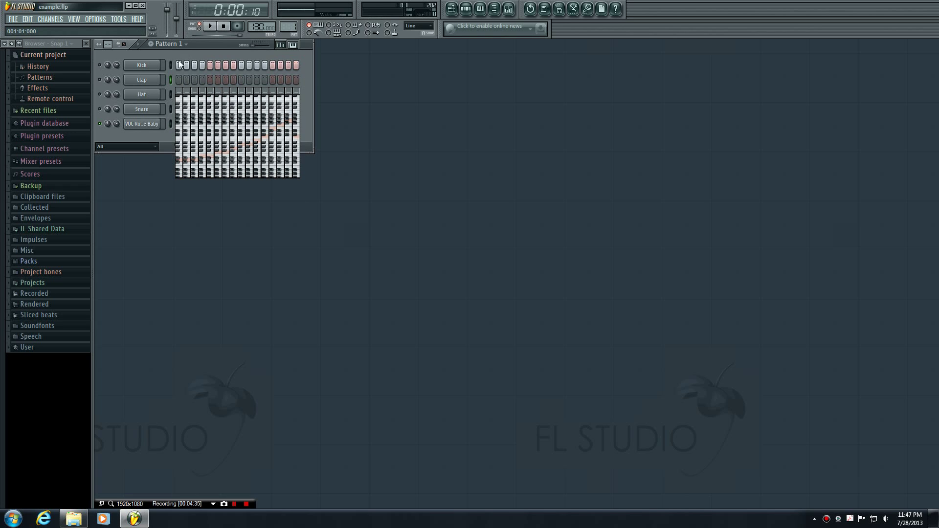
Step: Fill the Kick every fourth step and set steps 1, 5, 9 and 13 to one lower pitch
right_click(146, 64)
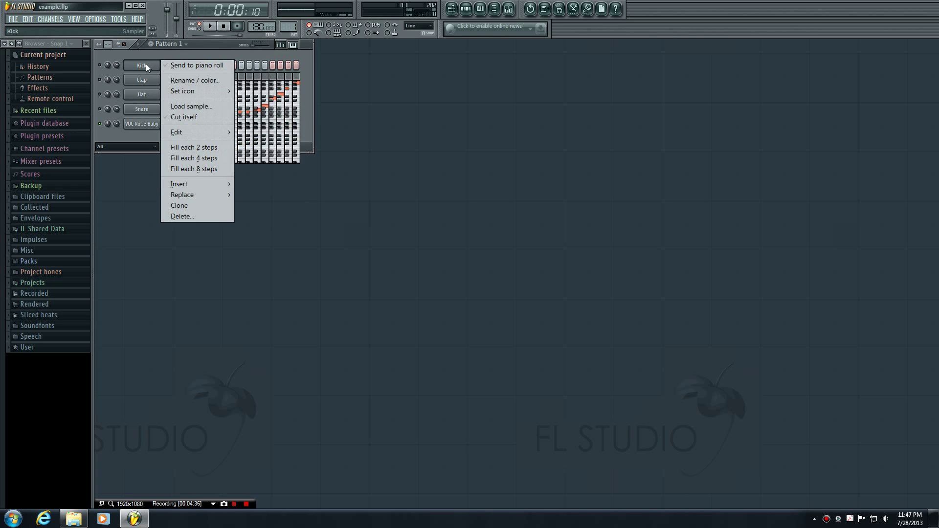
left_click(195, 158)
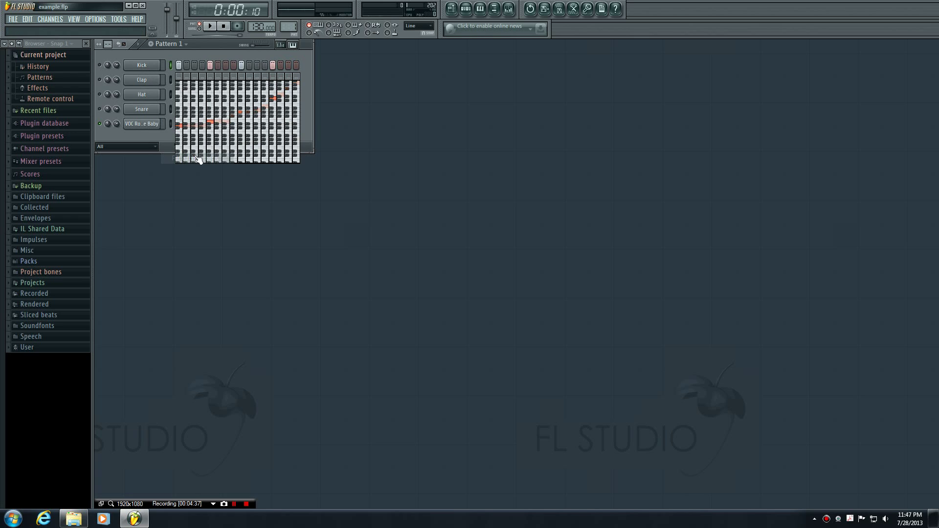
left_click(180, 118)
left_click(179, 130)
left_click(211, 130)
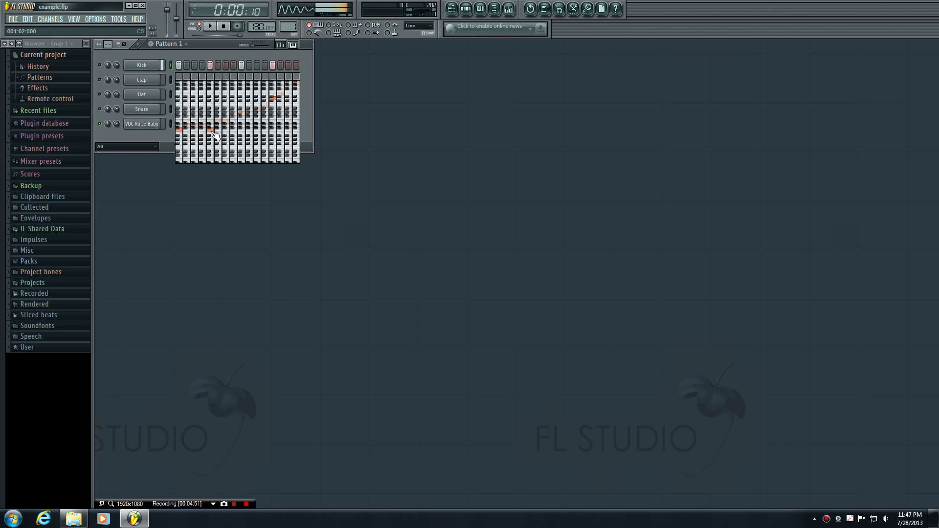
left_click(242, 130)
left_click(273, 130)
Step: Dismiss the Kick channel's mute/solo menu and start playing the pattern
right_click(99, 65)
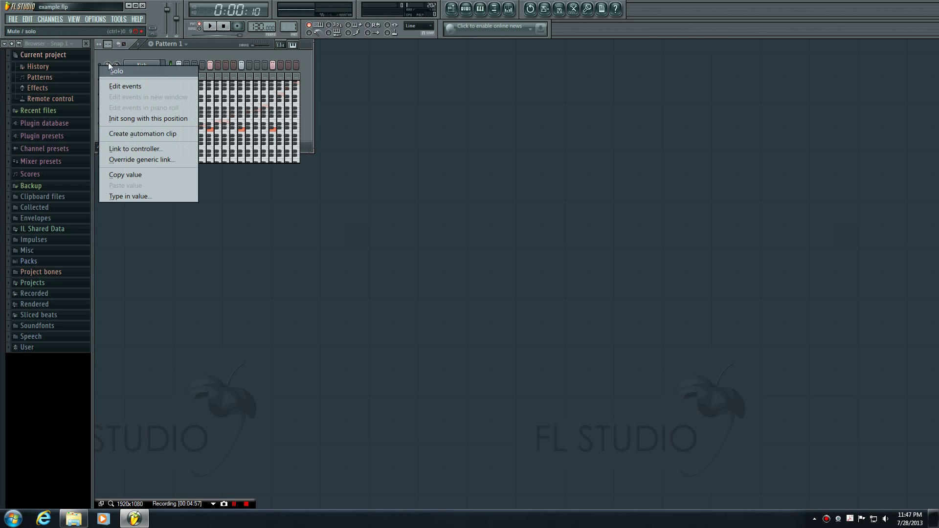
left_click(104, 67)
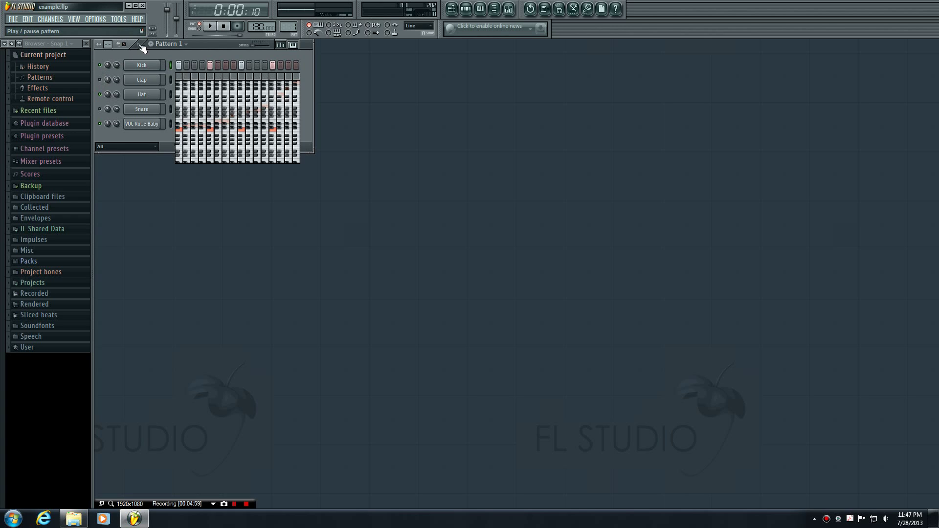
key("space")
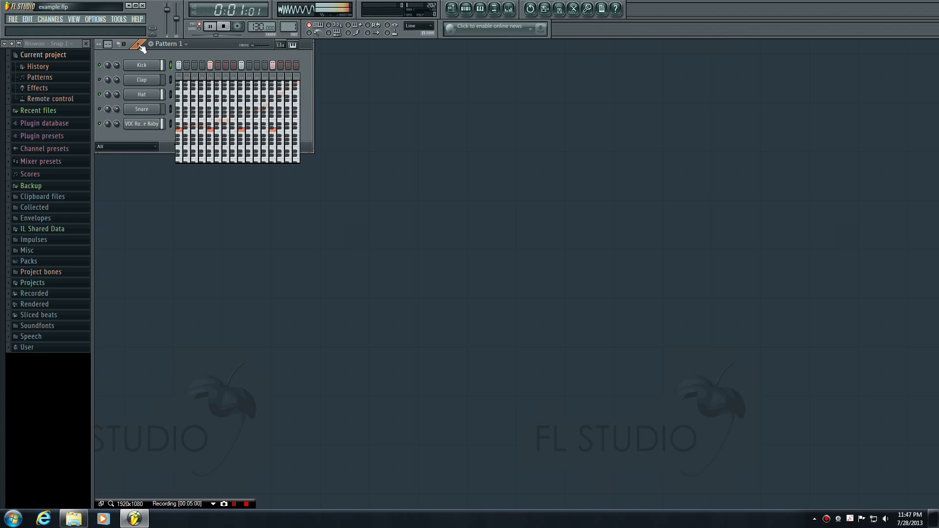
Step: Show the VOC channel's step pitch keyboard, then stop, replay and pause the pattern
left_click(171, 124)
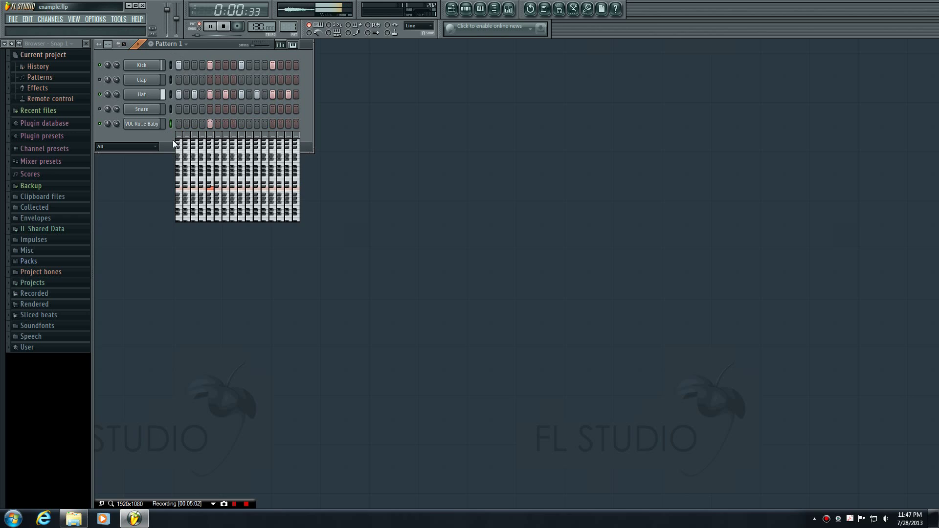
key("space")
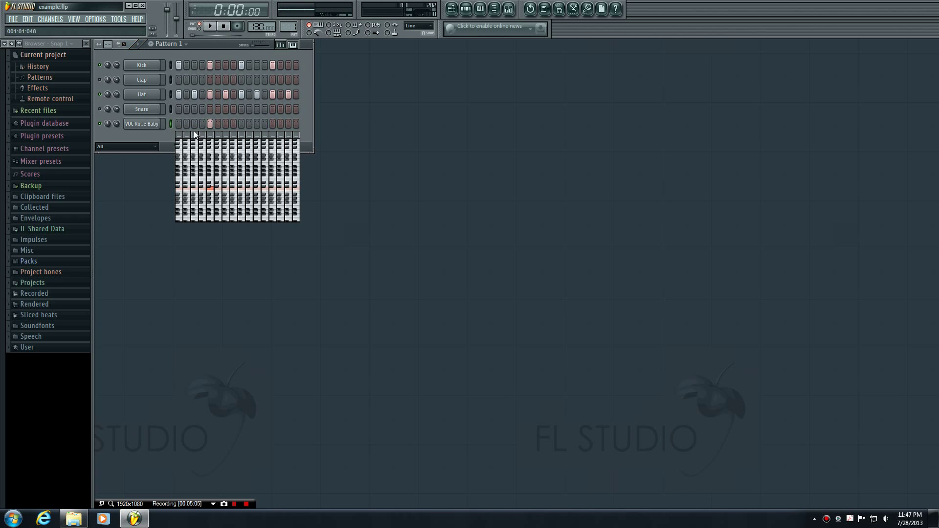
key("space")
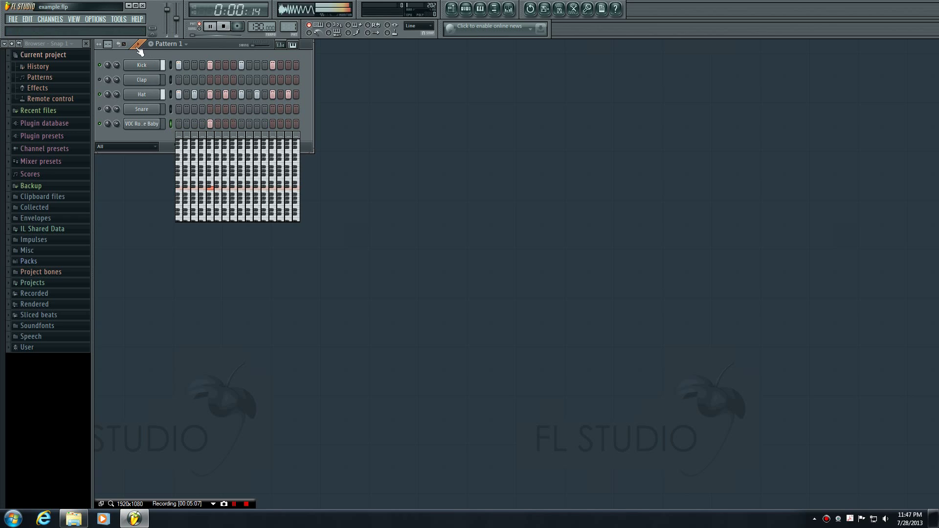
key("ctrl+space")
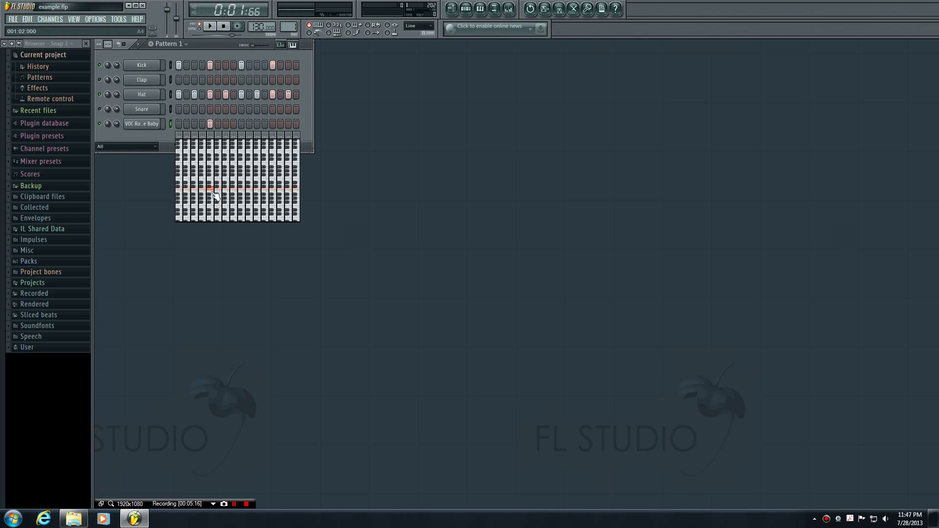
Step: Raise the vocal step note to F5 and audition the pattern
left_click(215, 181)
left_click(142, 48)
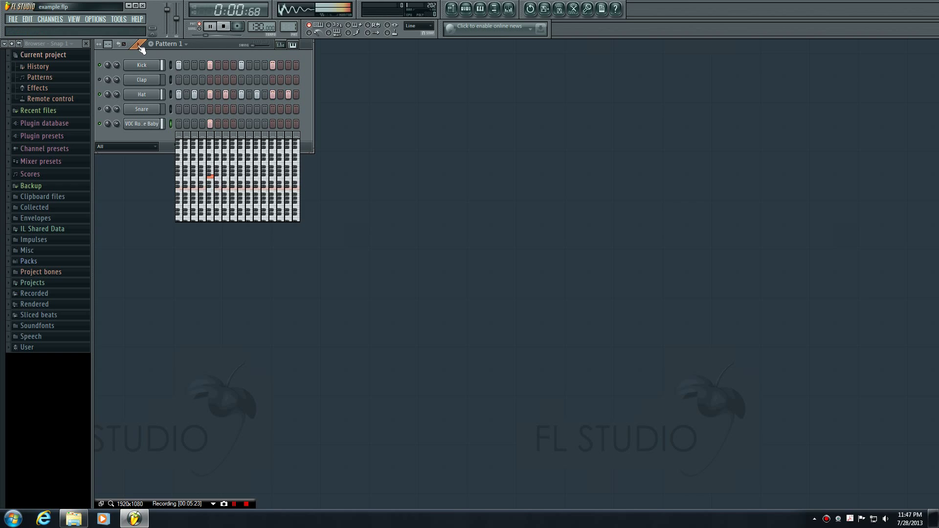
left_click(141, 48)
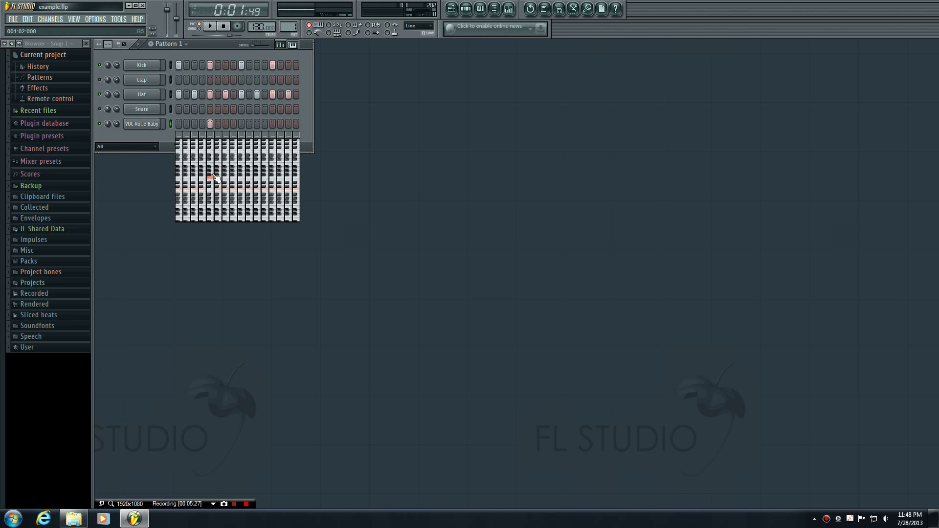
left_click(142, 48)
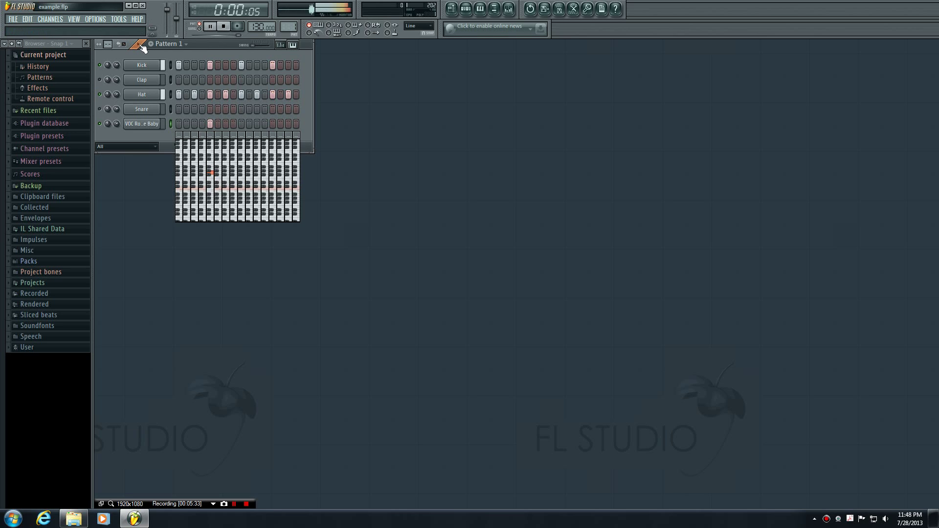
left_click(142, 48)
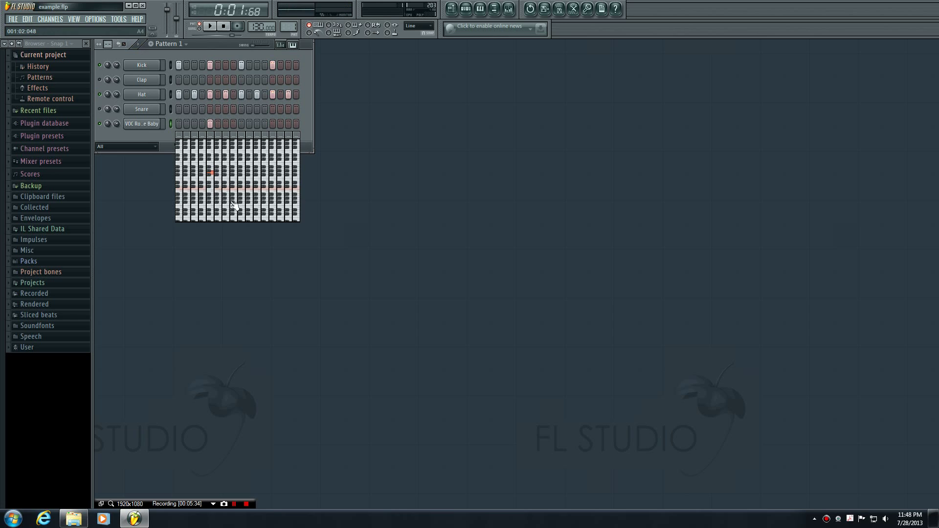
Step: Set the vocal step note to G4 and play the pattern once more
left_click(211, 200)
left_click(142, 47)
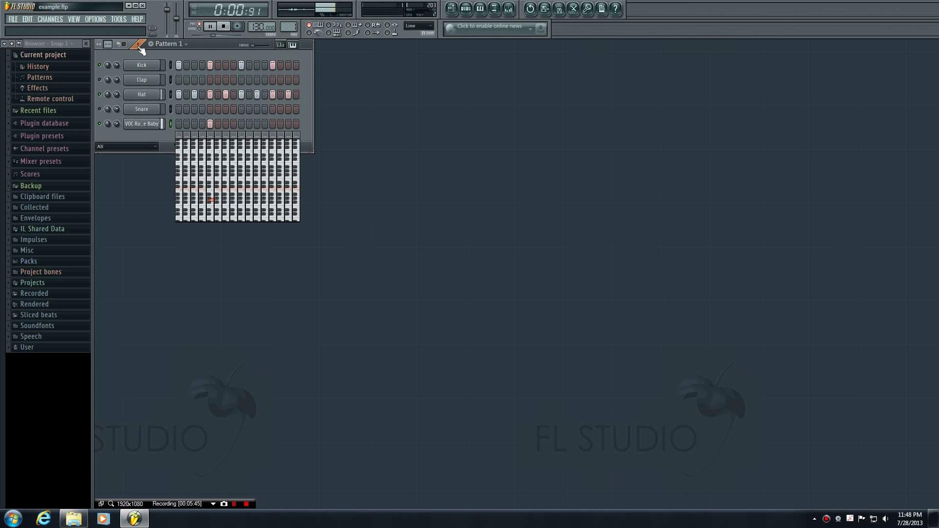
left_click(143, 47)
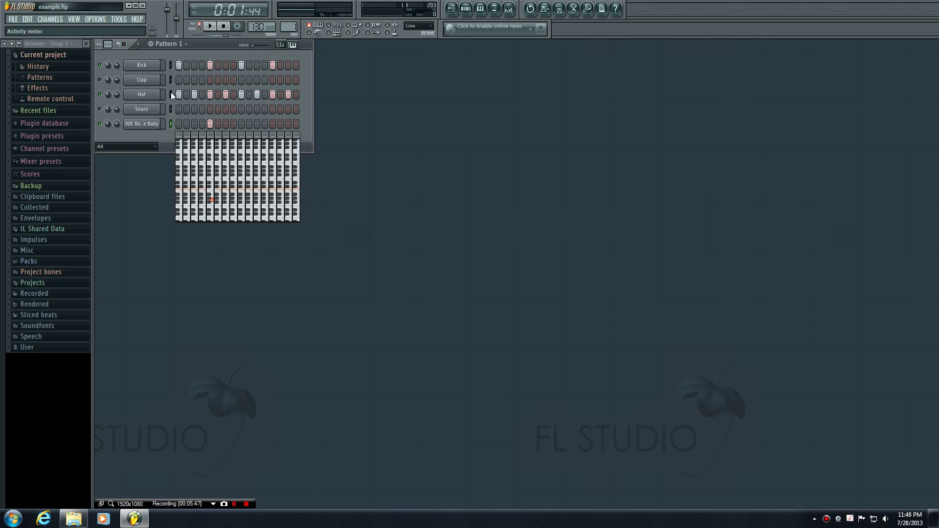